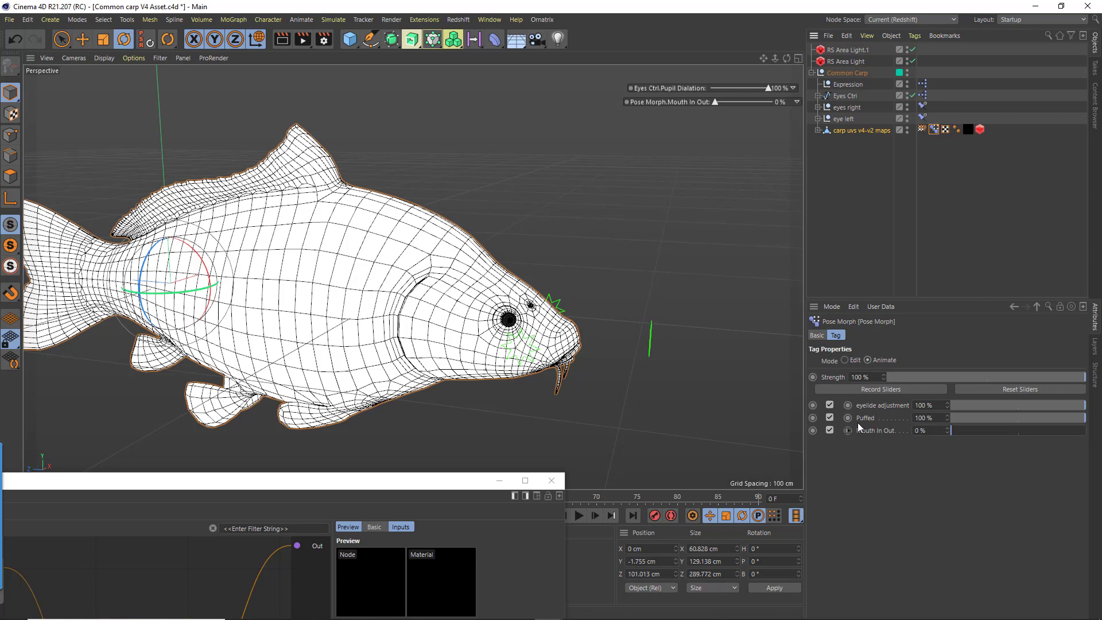
Preview the carp's Mouth In Out morph from the front by sweeping it to 100% and back to 0%.
{"action": "left_click_drag", "start_coordinate": [1021, 416], "coordinate": [1086, 418]}
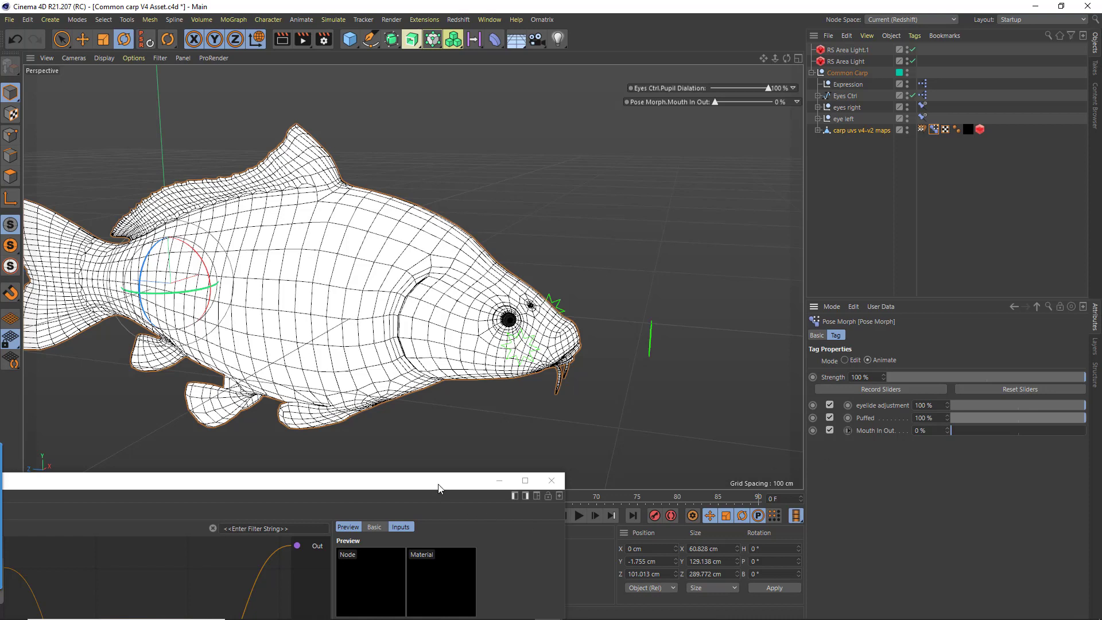
{"action": "left_click_drag", "start_coordinate": [438, 485], "coordinate": [436, 478]}
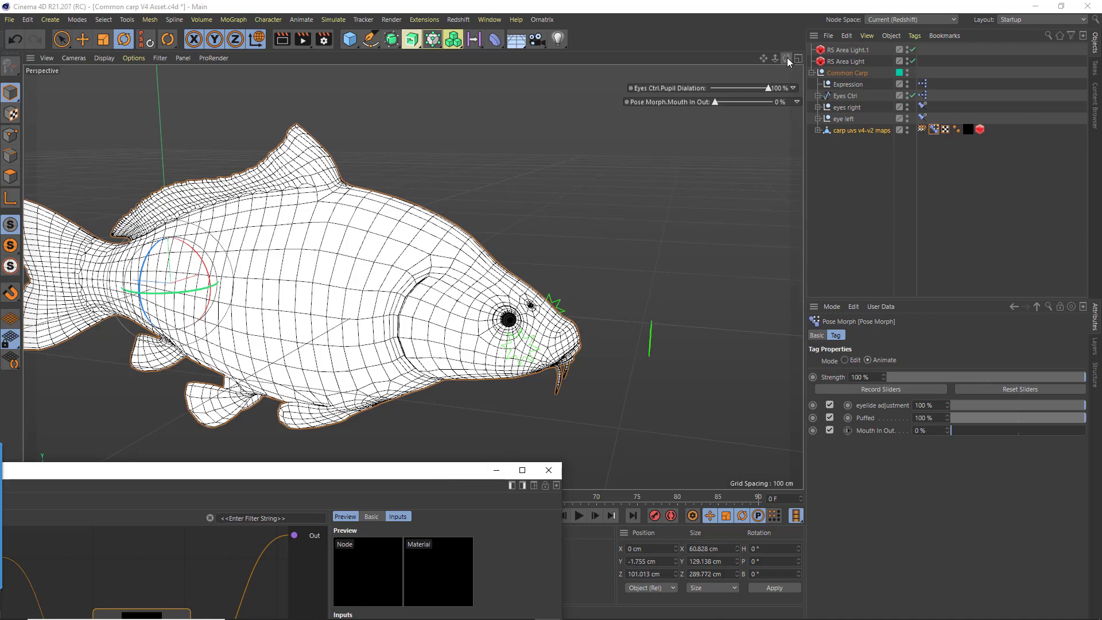
{"action": "left_click_drag", "start_coordinate": [786, 58], "coordinate": [730, 139]}
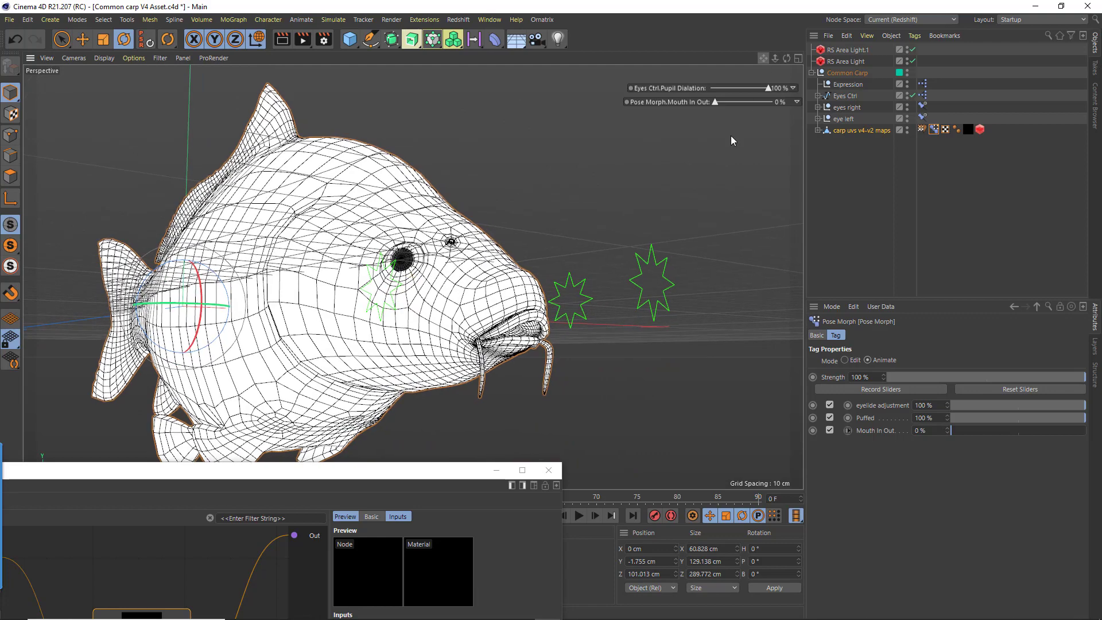
{"action": "left_click_drag", "start_coordinate": [509, 357], "coordinate": [545, 358], "text": "alt"}
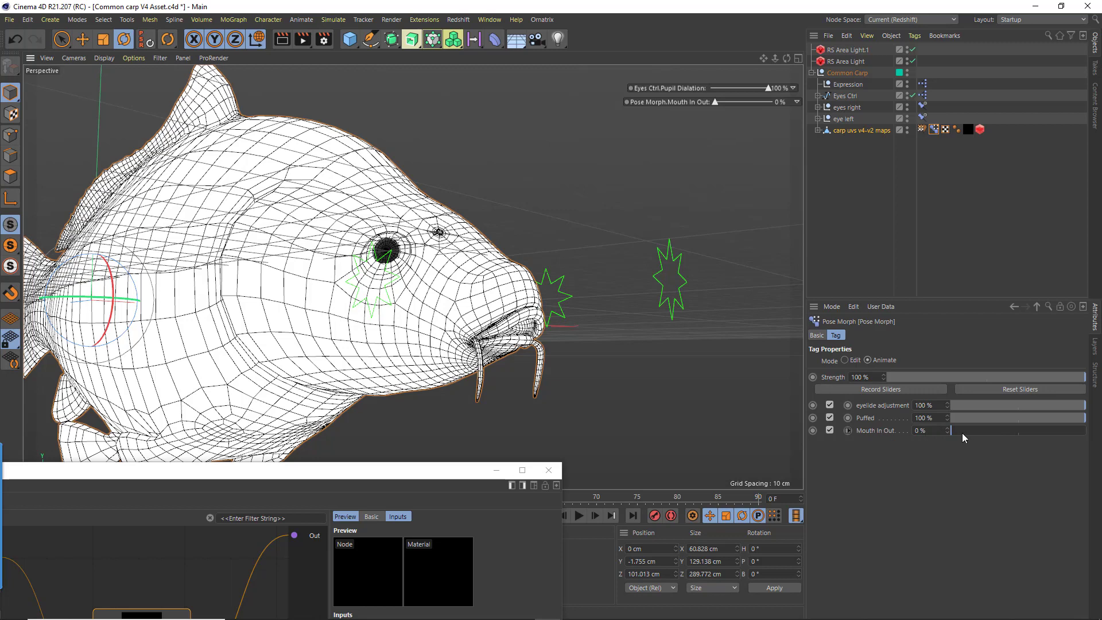
{"action": "left_click_drag", "start_coordinate": [958, 433], "coordinate": [969, 436]}
{"action": "left_click_drag", "start_coordinate": [990, 433], "coordinate": [1099, 428]}
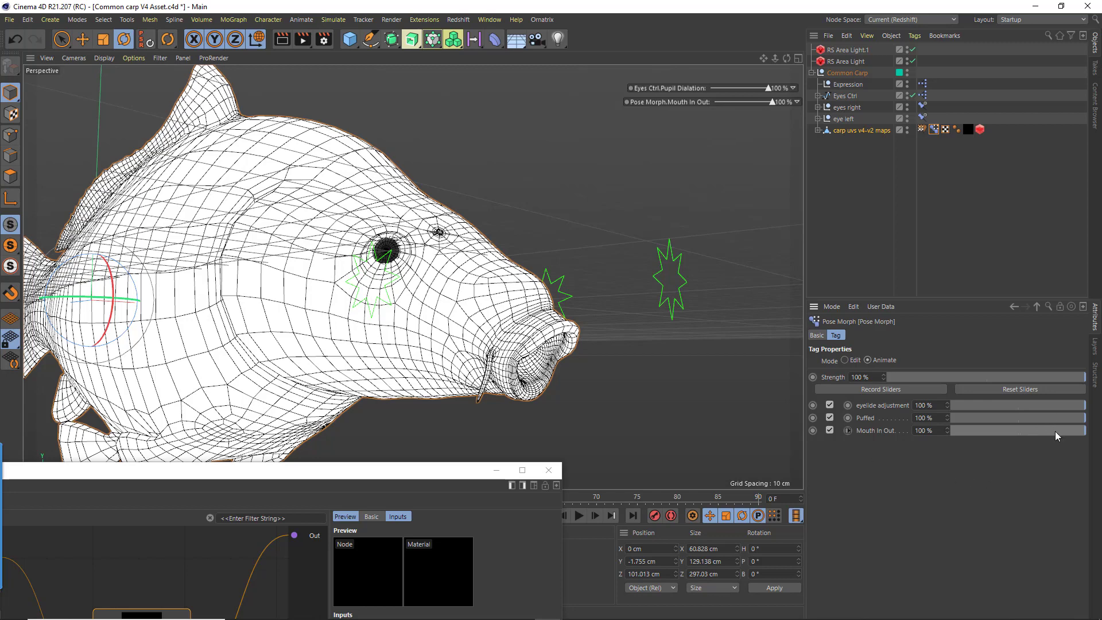
{"action": "left_click_drag", "start_coordinate": [1054, 432], "coordinate": [906, 429]}
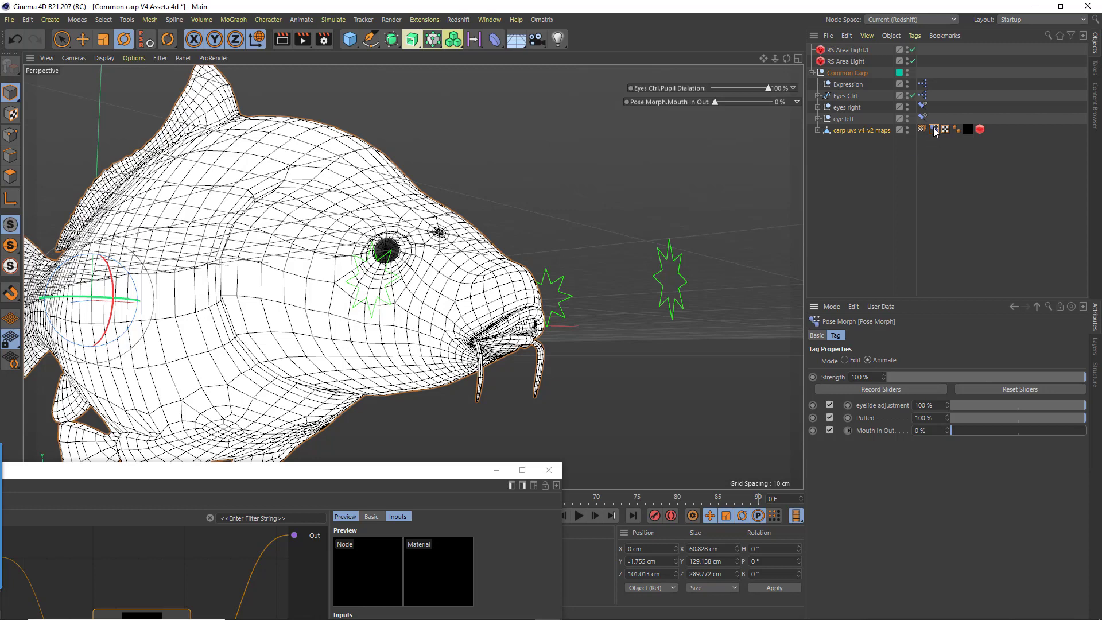
Inspect the Mouth In Out pose's advanced target options in the Pose Morph tag's Edit mode, and return to Animate mode.
{"action": "left_click", "coordinate": [844, 360]}
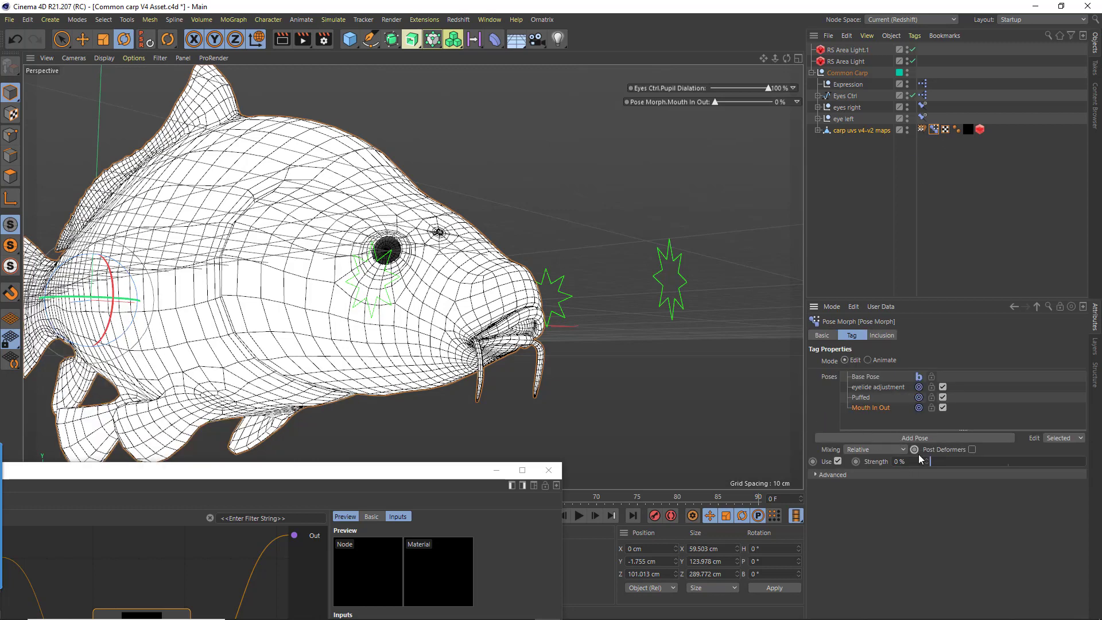
{"action": "left_click", "coordinate": [815, 475]}
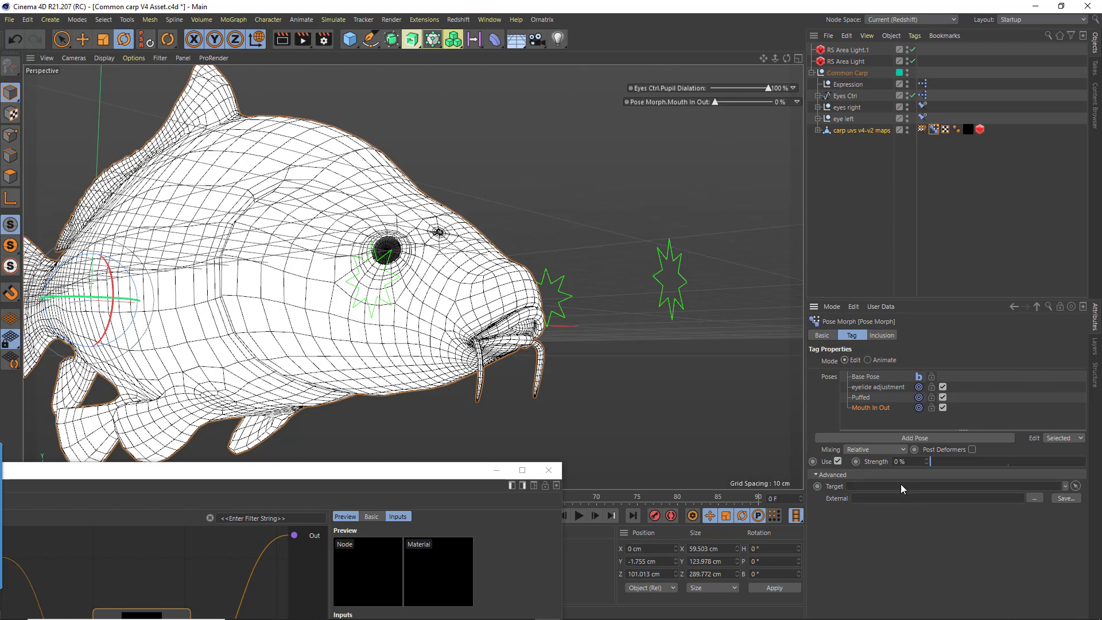
{"action": "left_click", "coordinate": [1065, 486]}
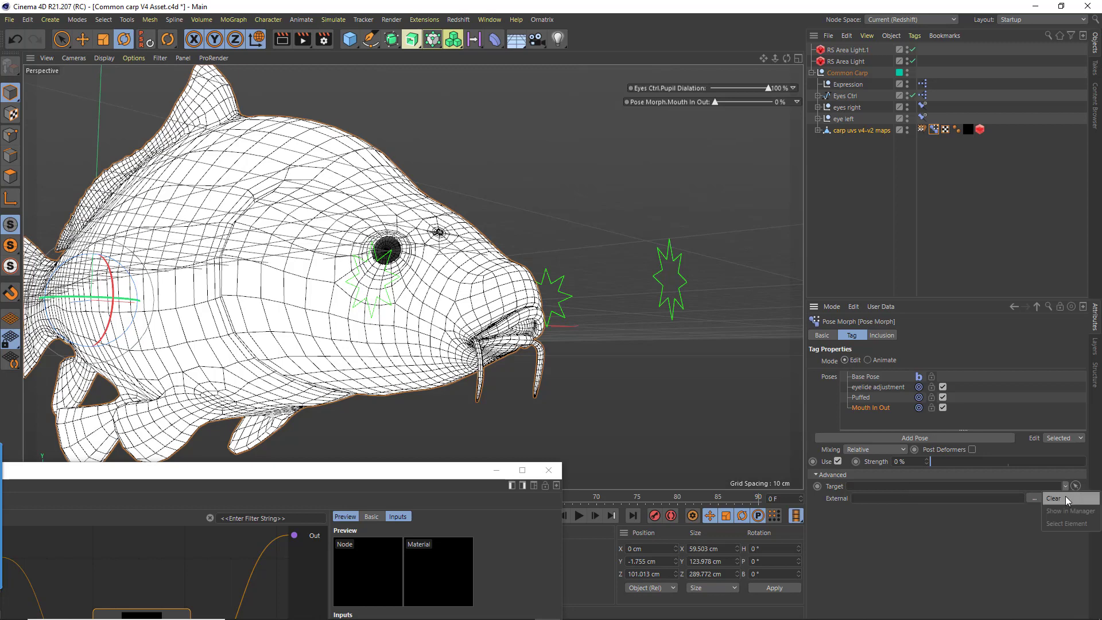
{"action": "left_click", "coordinate": [972, 554]}
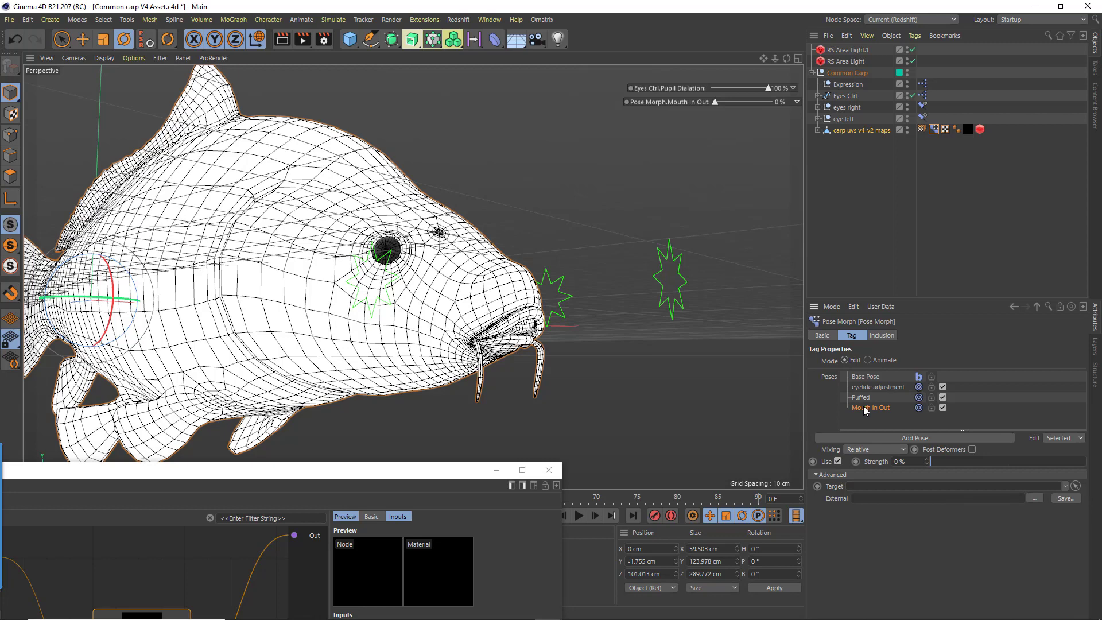
{"action": "left_click", "coordinate": [868, 360]}
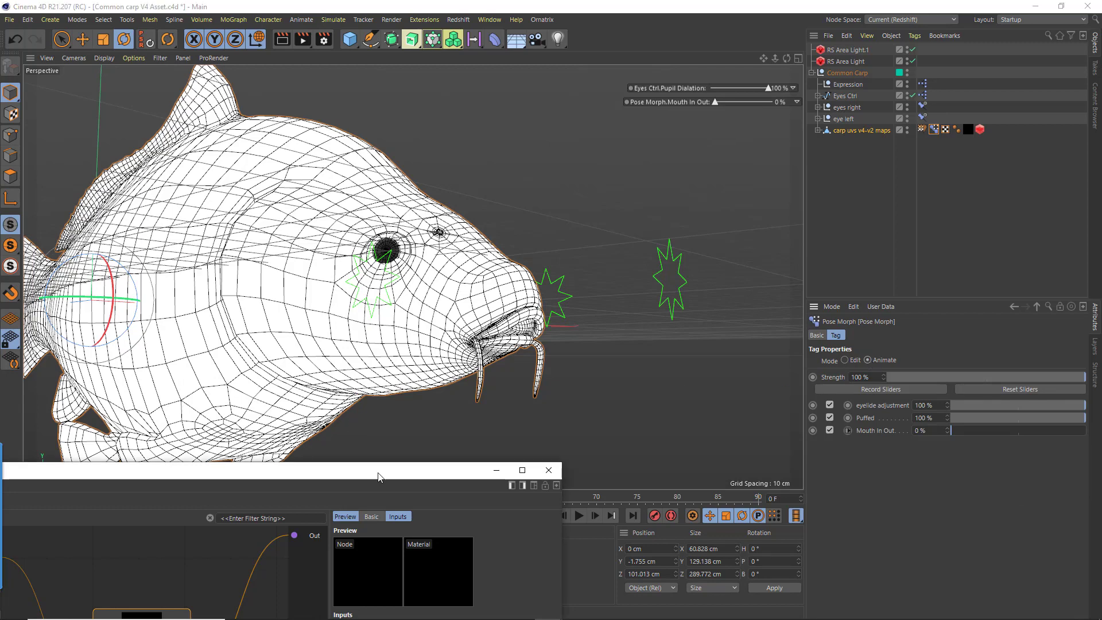
Raise the Mouth In Out morph to 87% while viewing the displacement blend weights in the material node editor.
{"action": "left_click_drag", "start_coordinate": [381, 477], "coordinate": [257, 391]}
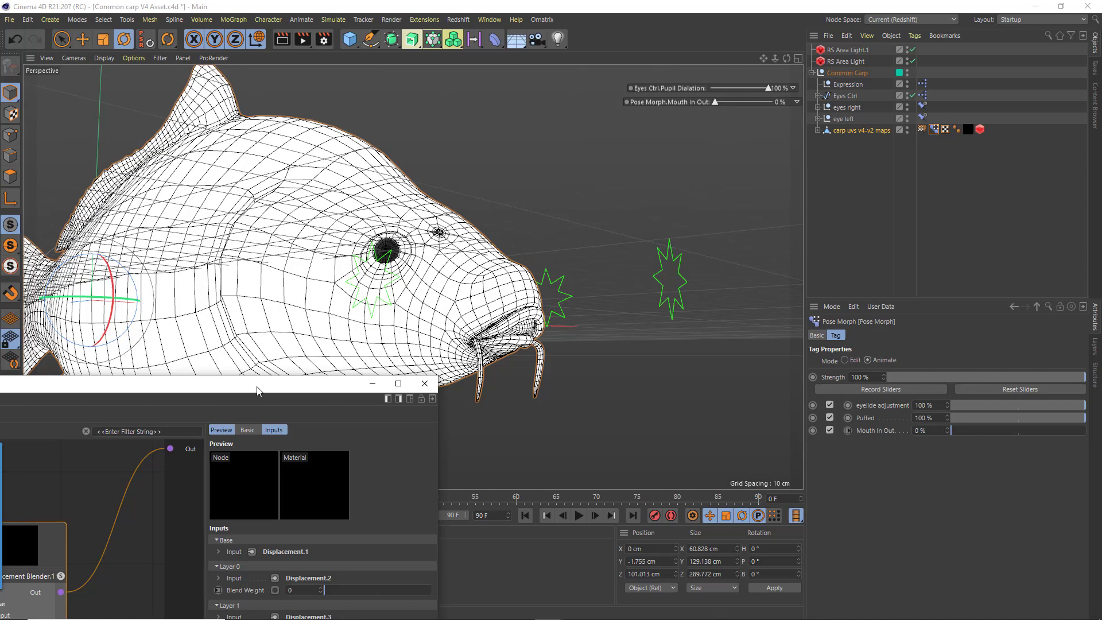
{"action": "left_click_drag", "start_coordinate": [257, 391], "coordinate": [279, 381]}
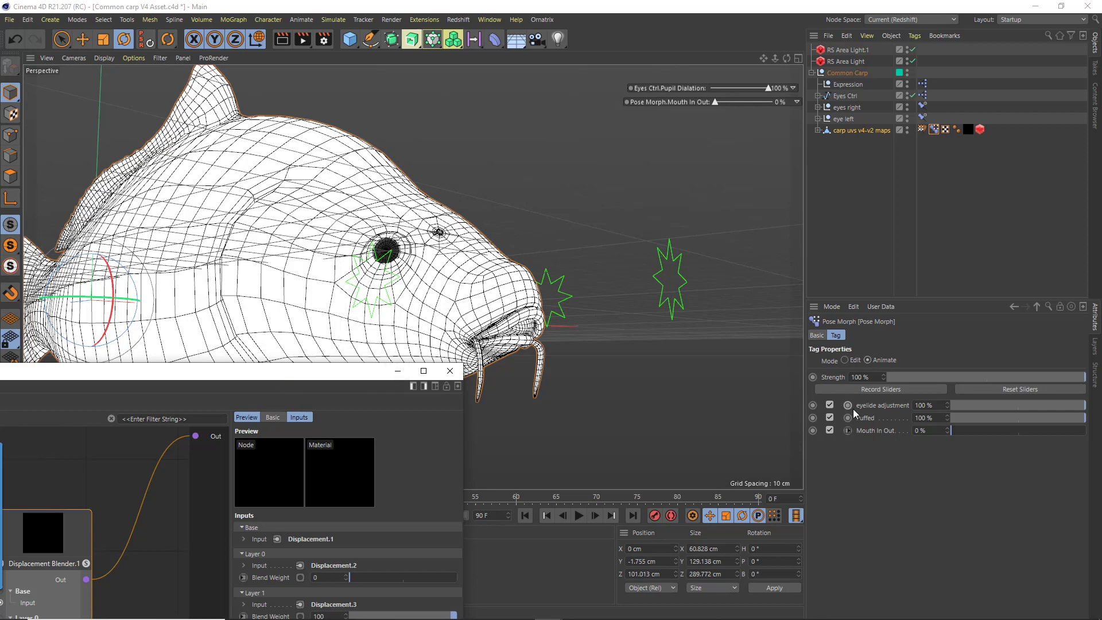
{"action": "left_click_drag", "start_coordinate": [978, 432], "coordinate": [1069, 421]}
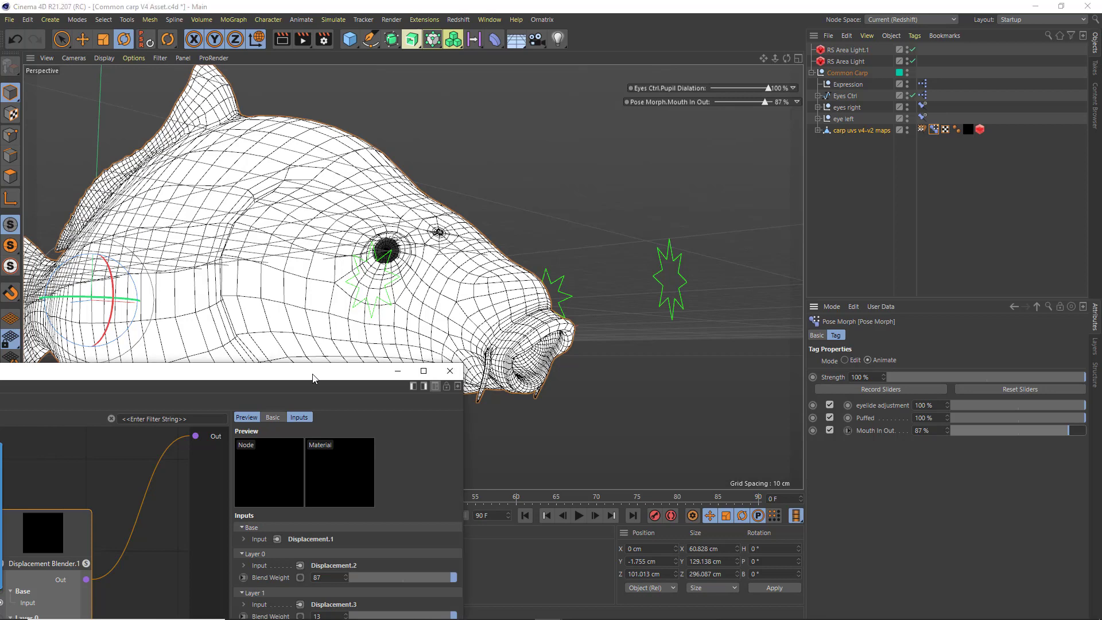
{"action": "left_click_drag", "start_coordinate": [311, 376], "coordinate": [339, 450]}
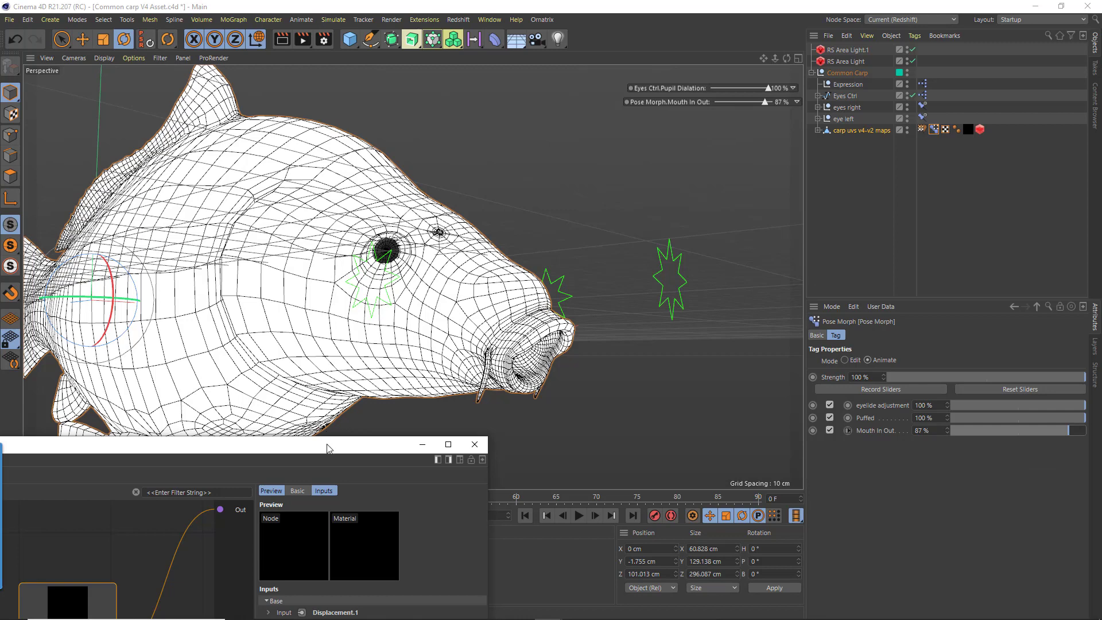
Bring the displacement node graph into view and shift the three displacement textures and their Displacement nodes downward together.
{"action": "left_click_drag", "start_coordinate": [327, 446], "coordinate": [621, 154]}
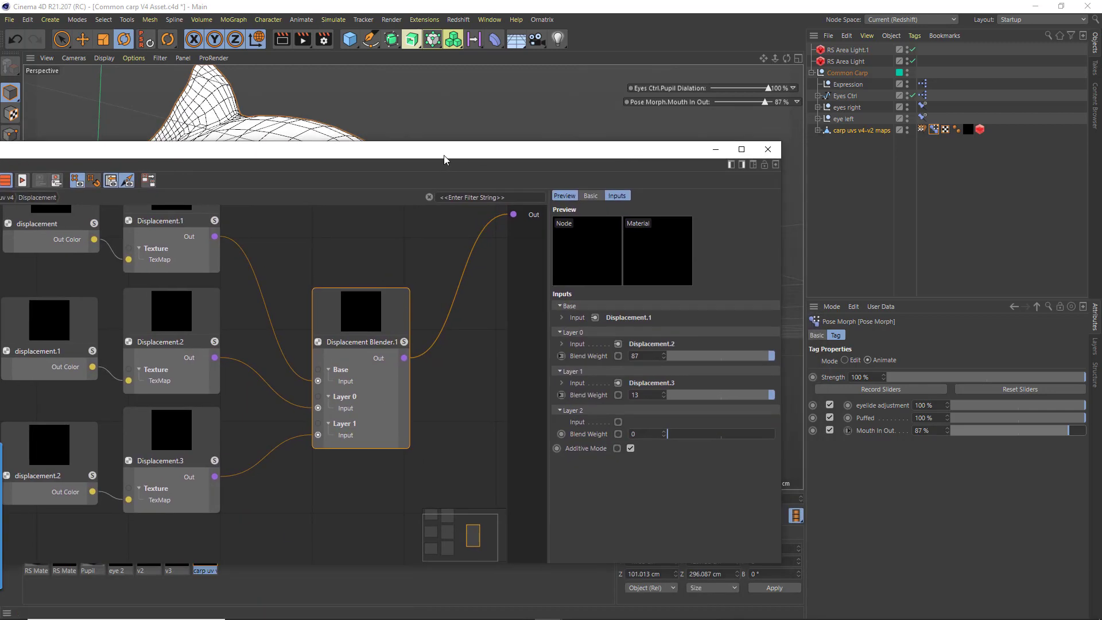
{"action": "left_click_drag", "start_coordinate": [445, 161], "coordinate": [458, 187]}
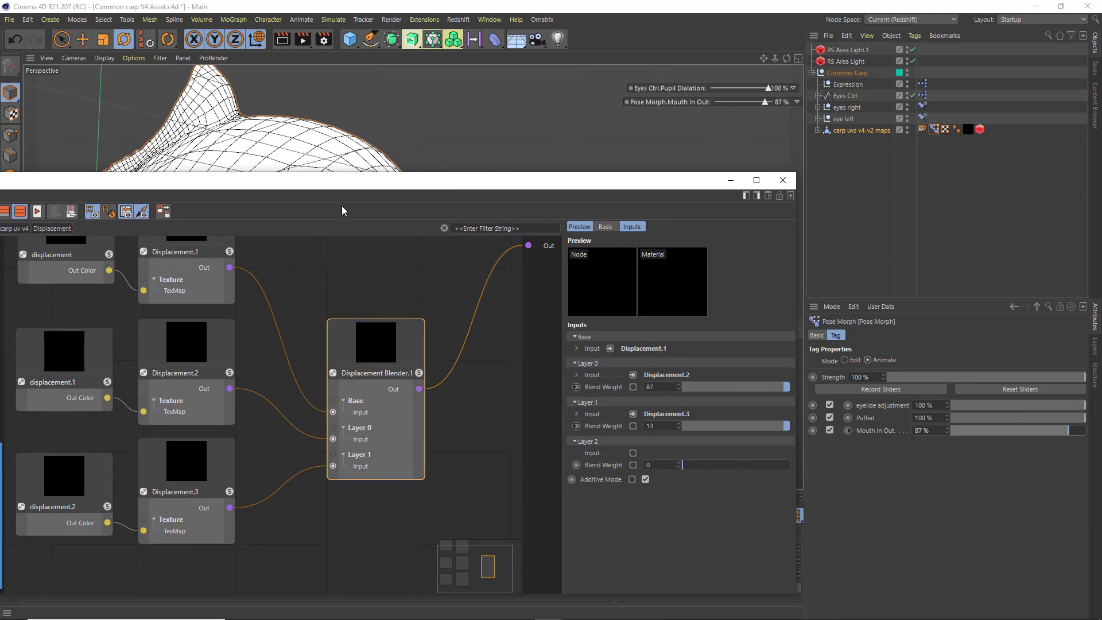
{"action": "left_click_drag", "start_coordinate": [406, 173], "coordinate": [405, 126]}
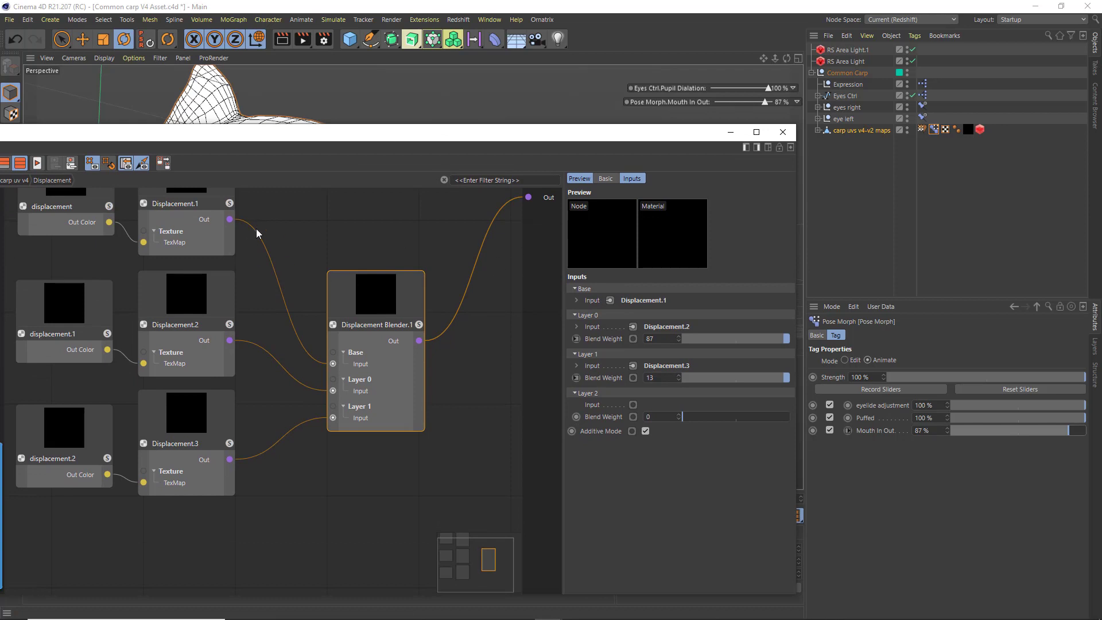
{"action": "left_click_drag", "start_coordinate": [262, 208], "coordinate": [13, 523]}
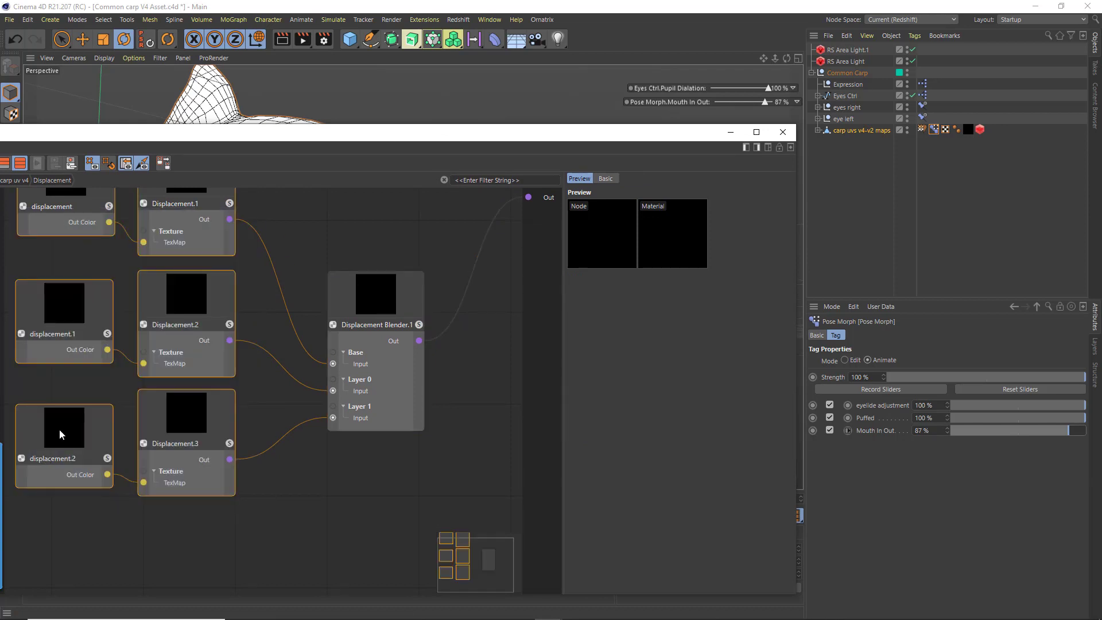
{"action": "left_click_drag", "start_coordinate": [61, 446], "coordinate": [61, 475]}
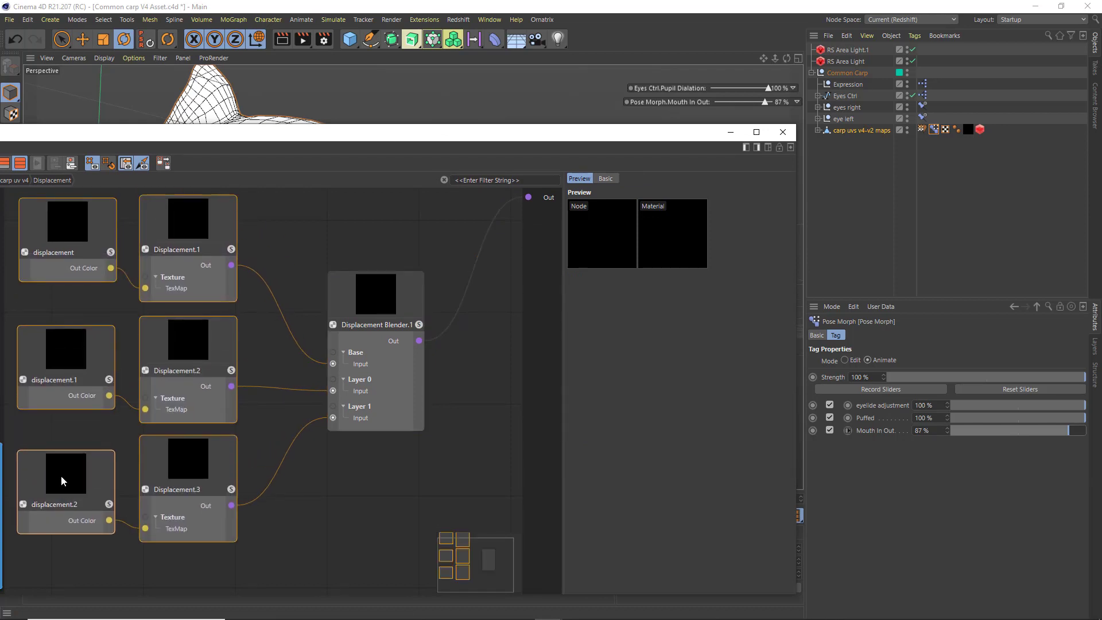
Trace the displacement texture and Displacement nodes, and select Displacement Blender.1 to show its inputs.
{"action": "left_click", "coordinate": [283, 253]}
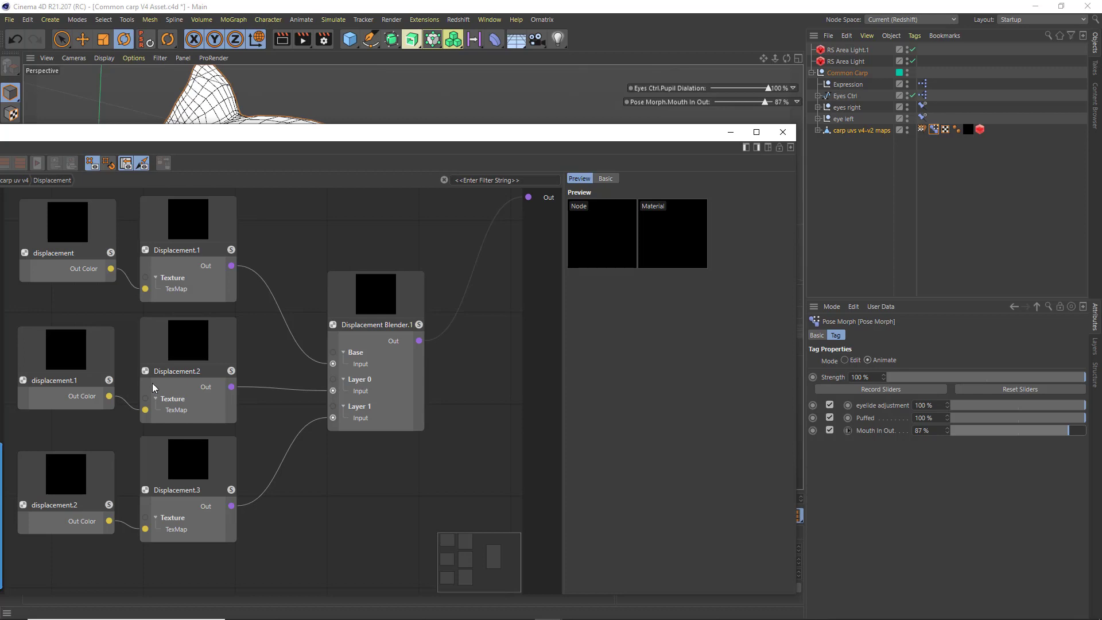
{"action": "left_click", "coordinate": [49, 230]}
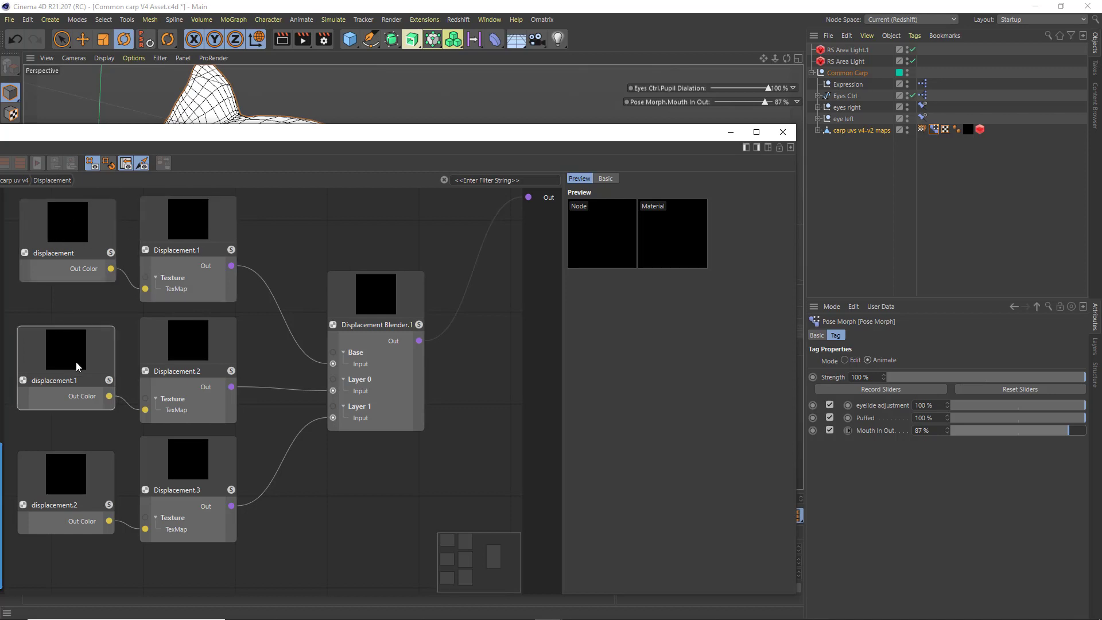
{"action": "left_click", "coordinate": [170, 374]}
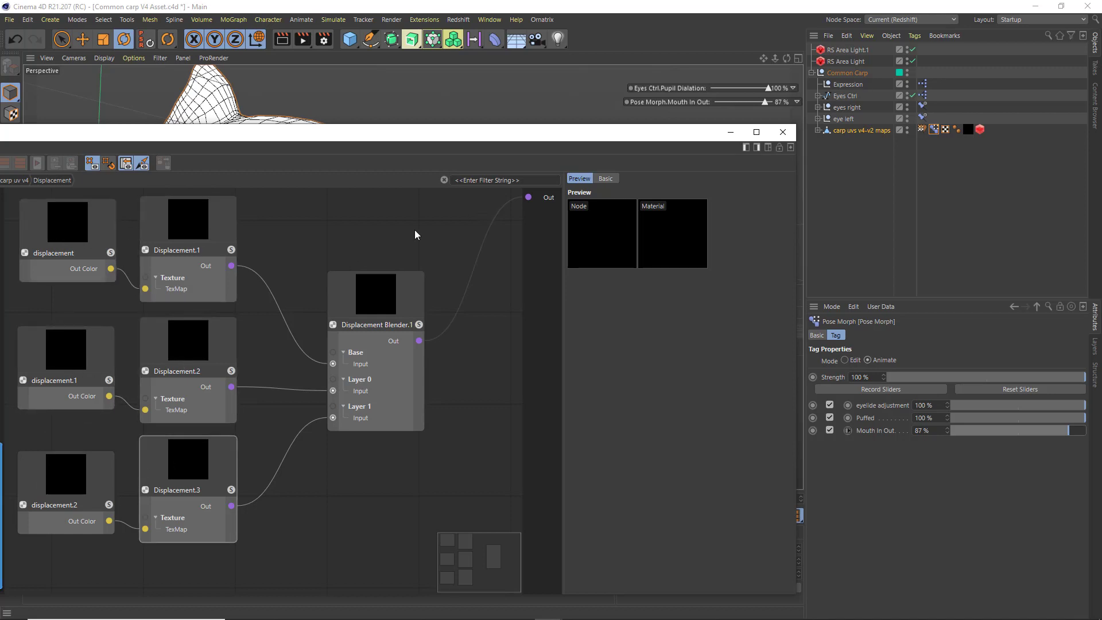
{"action": "left_click", "coordinate": [344, 299]}
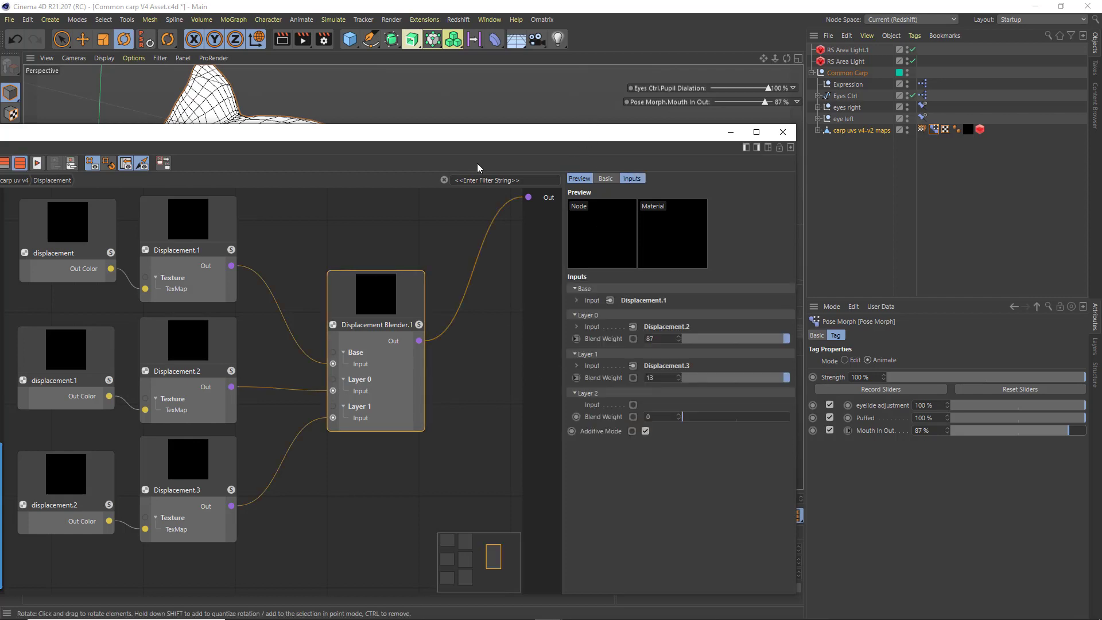
Lower the Mouth In Out morph to 0% and examine the layer blend weights of Displacement Blender.1.
{"action": "left_click_drag", "start_coordinate": [596, 137], "coordinate": [251, 194]}
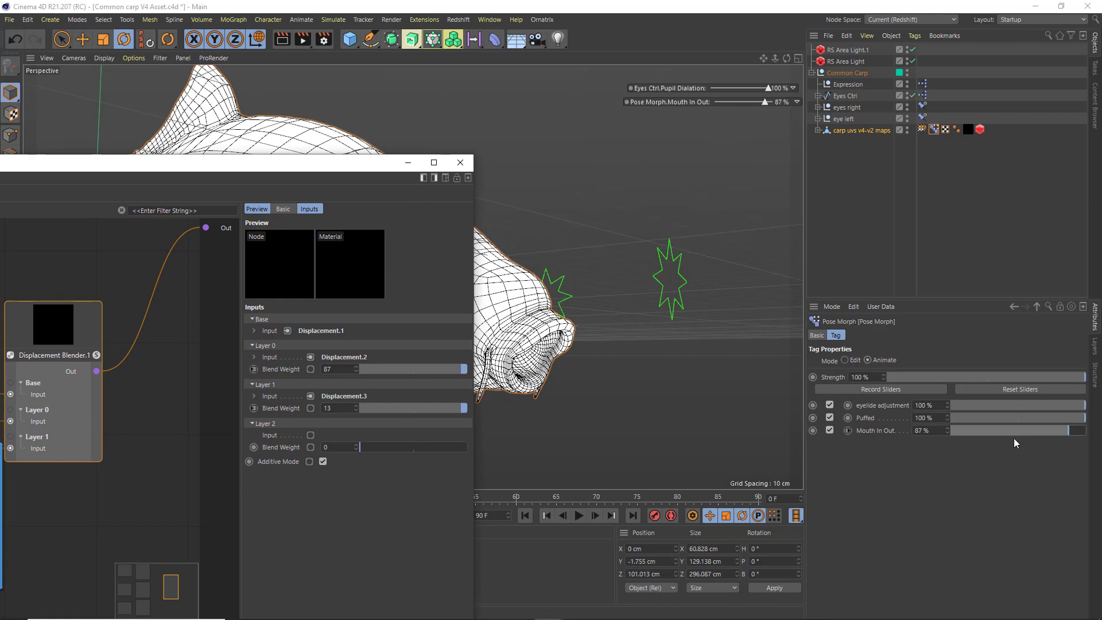
{"action": "left_click_drag", "start_coordinate": [1039, 432], "coordinate": [943, 429]}
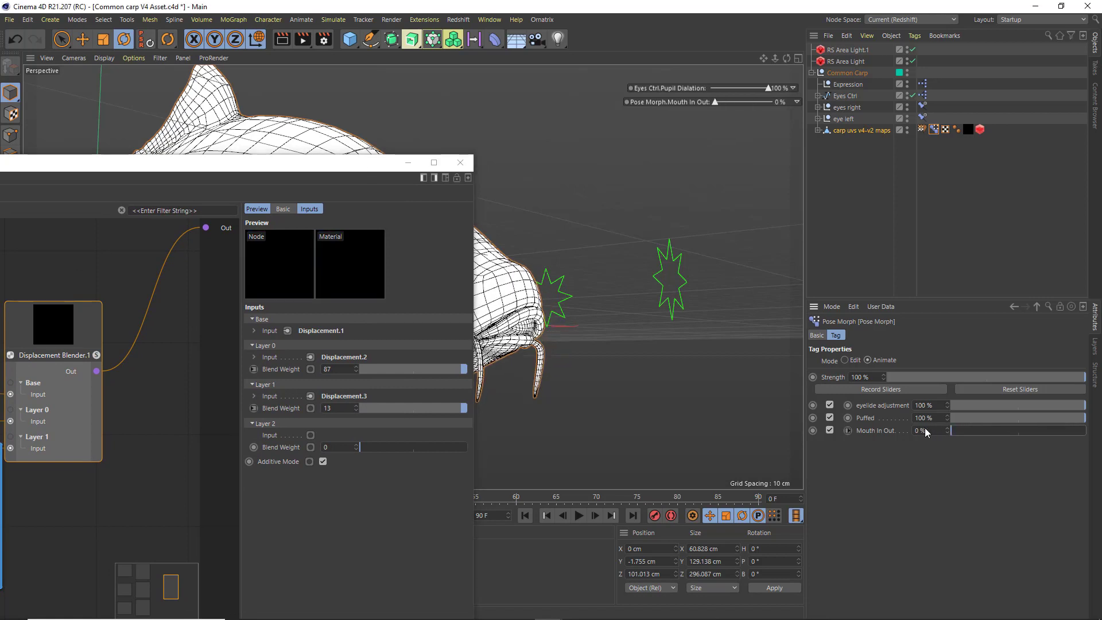
{"action": "left_click_drag", "start_coordinate": [272, 168], "coordinate": [248, 117]}
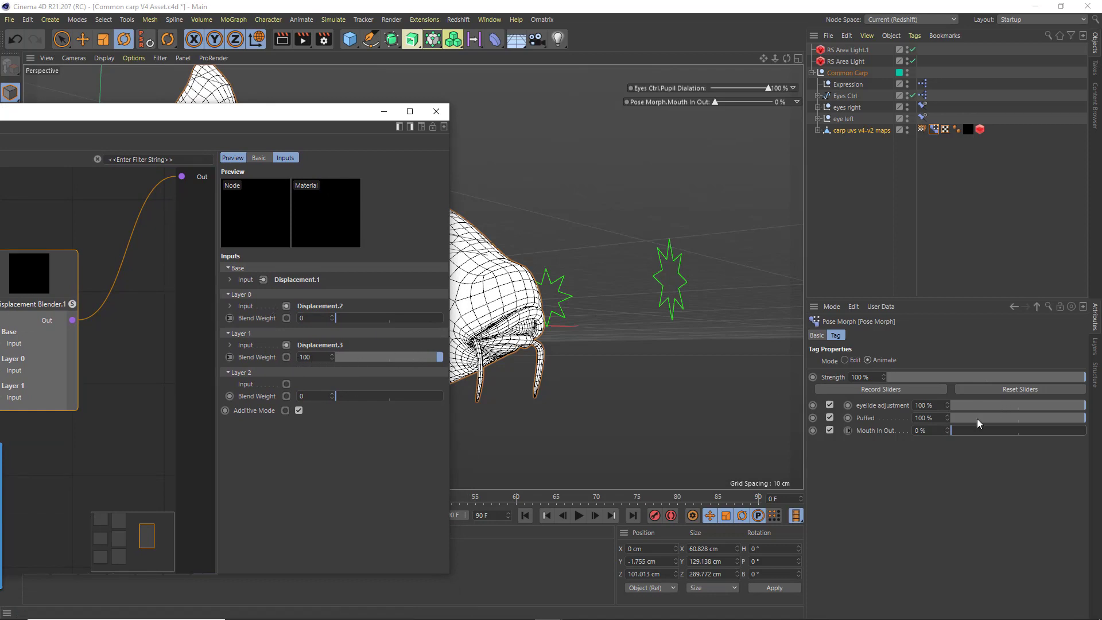
Set the Mouth In Out morph to 100% and close the material node editor.
{"action": "left_click", "coordinate": [955, 430]}
{"action": "left_click_drag", "start_coordinate": [956, 429], "coordinate": [1086, 434]}
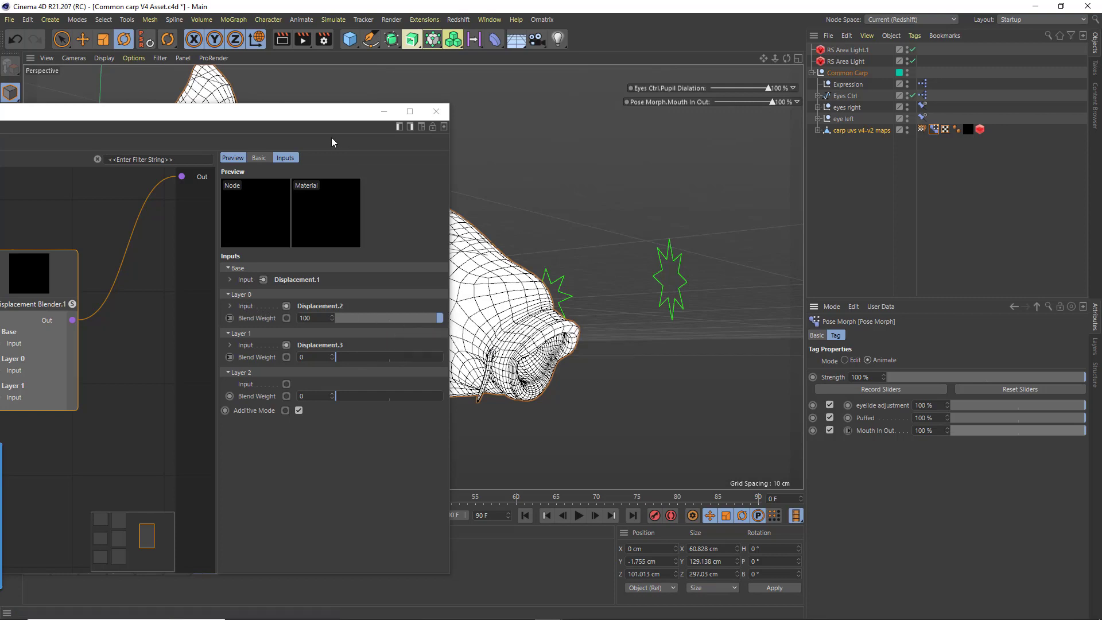
{"action": "left_click_drag", "start_coordinate": [321, 118], "coordinate": [363, 131]}
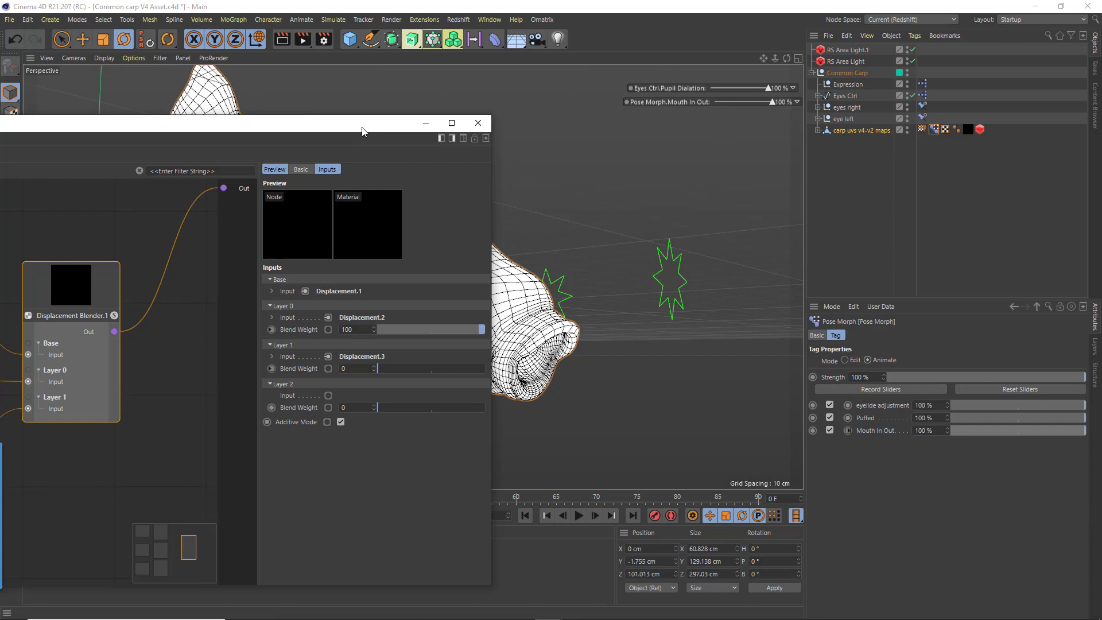
{"action": "left_click", "coordinate": [478, 123]}
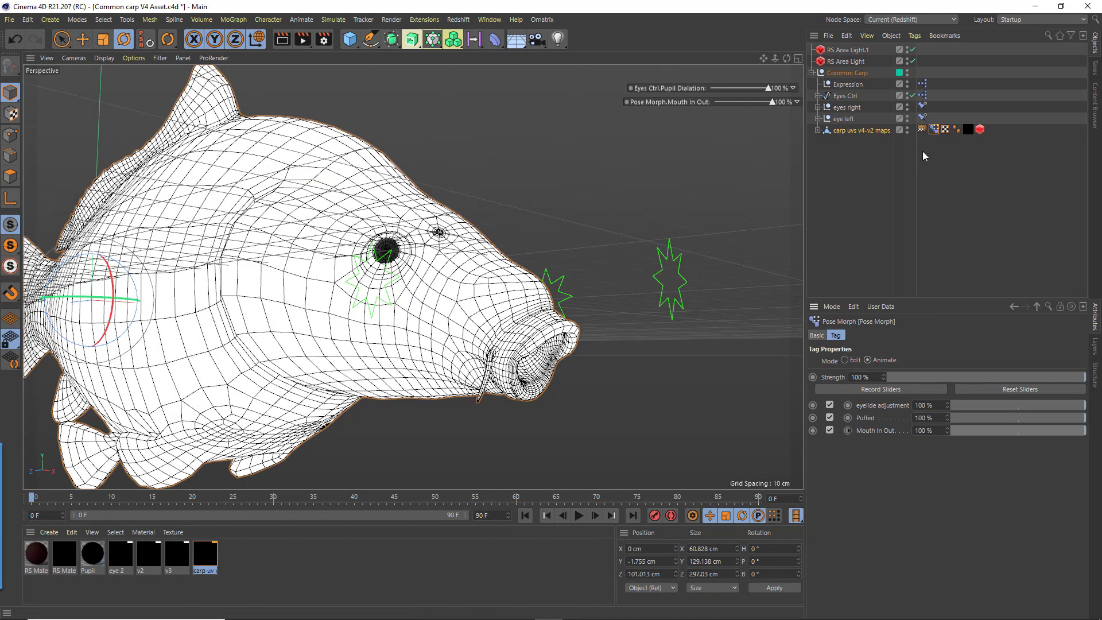
Open the Eyes Ctrl XPresso graph, place the Range Mapper node below the others to expose its connections, and close the graph.
{"action": "left_click", "coordinate": [923, 95]}
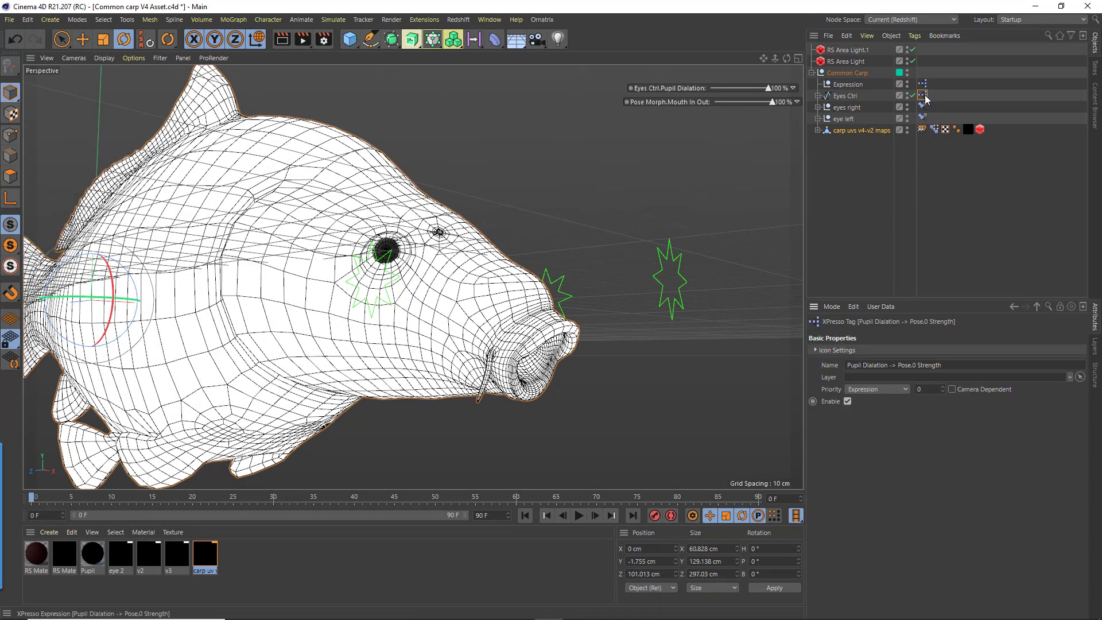
{"action": "double_click", "coordinate": [922, 95]}
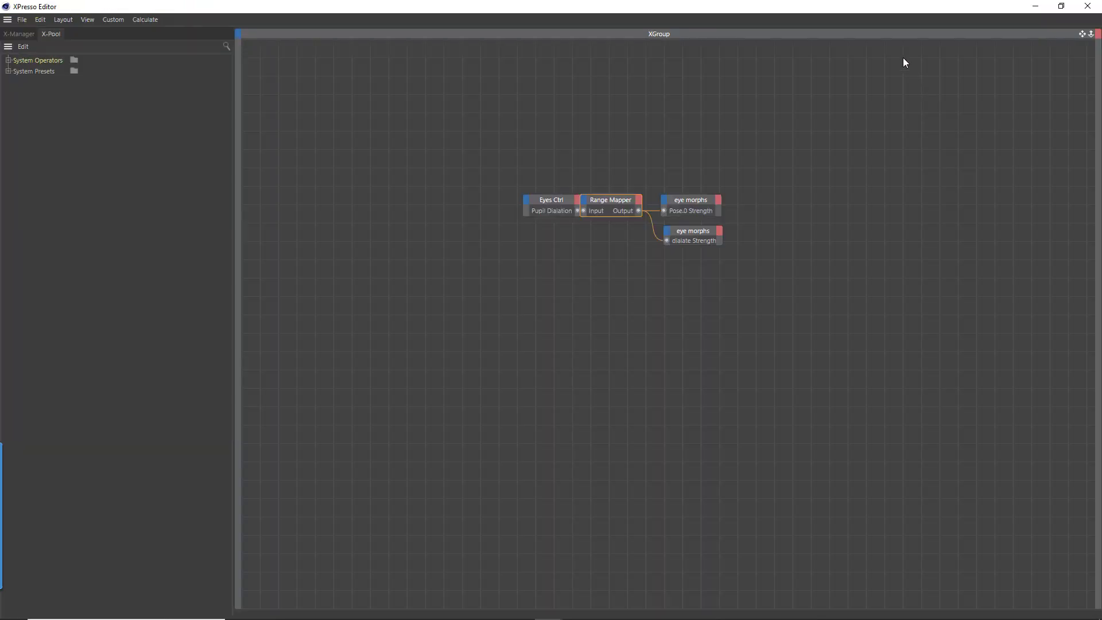
{"action": "double_click", "coordinate": [892, 10]}
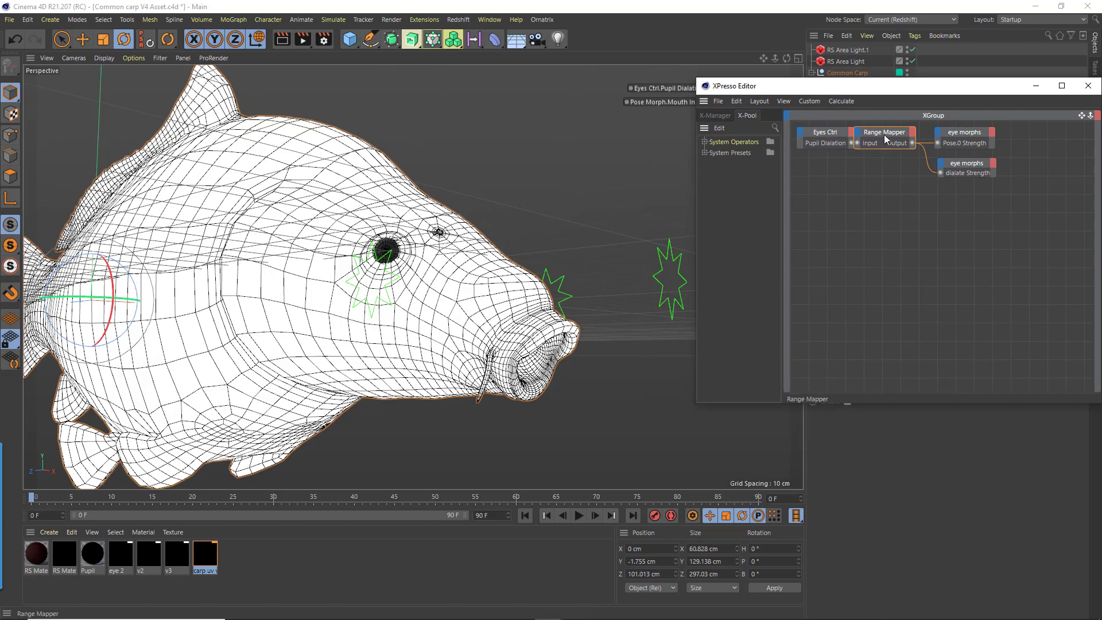
{"action": "left_click_drag", "start_coordinate": [883, 135], "coordinate": [898, 183]}
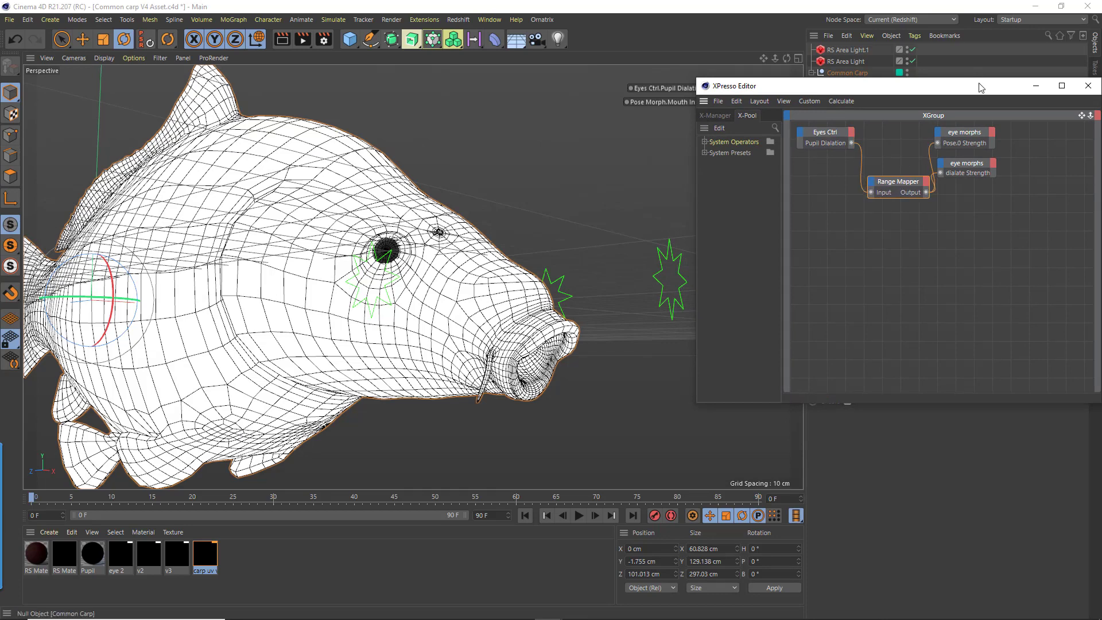
{"action": "left_click_drag", "start_coordinate": [946, 81], "coordinate": [537, 73]}
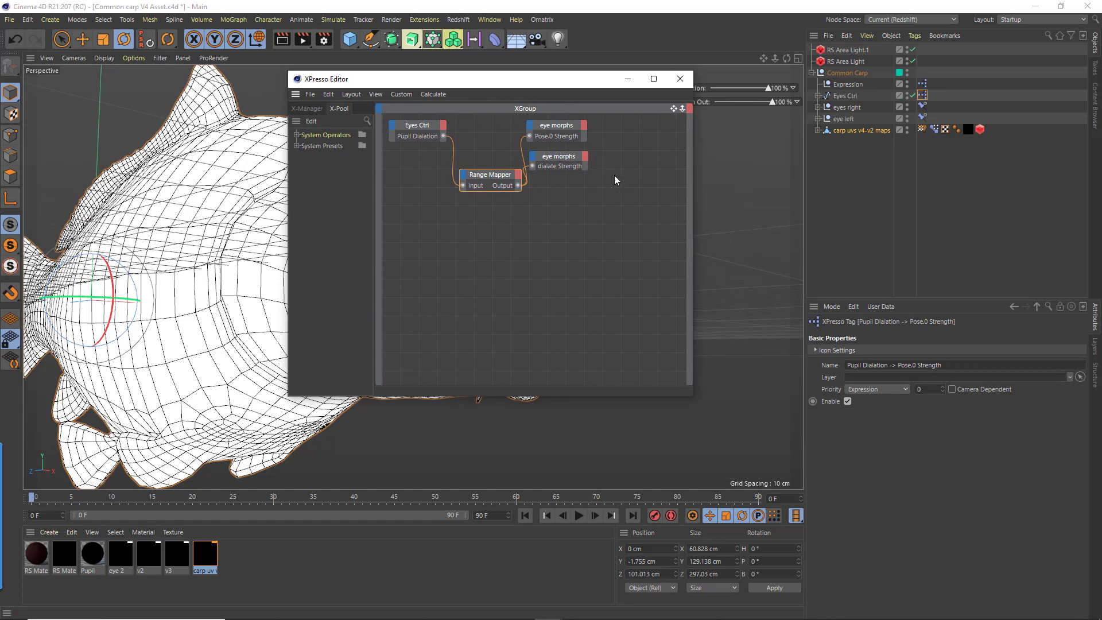
{"action": "left_click", "coordinate": [679, 79]}
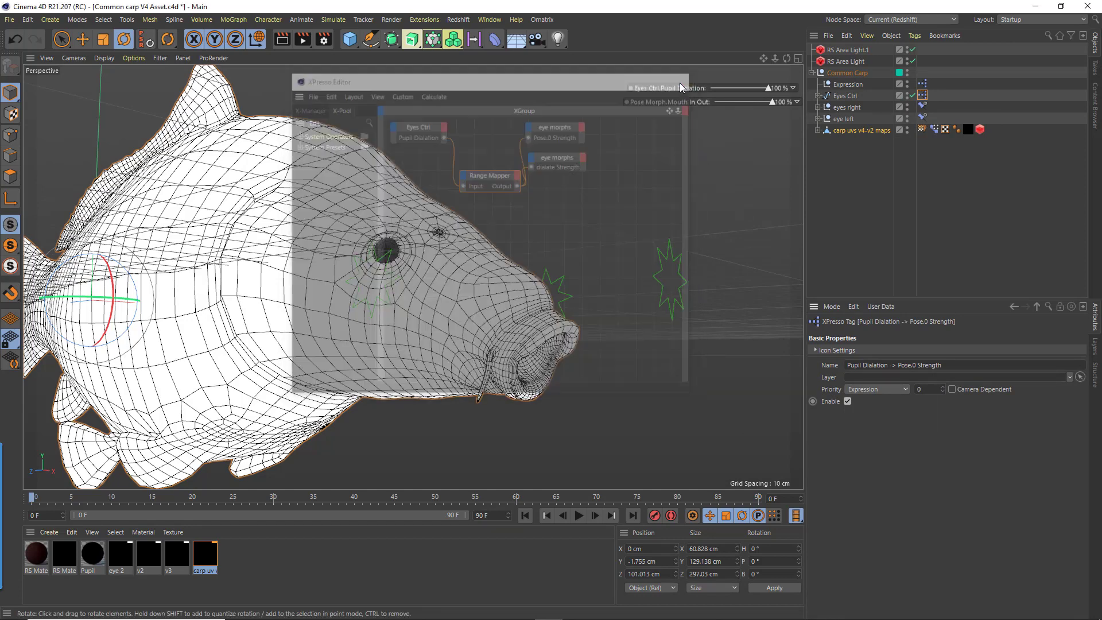